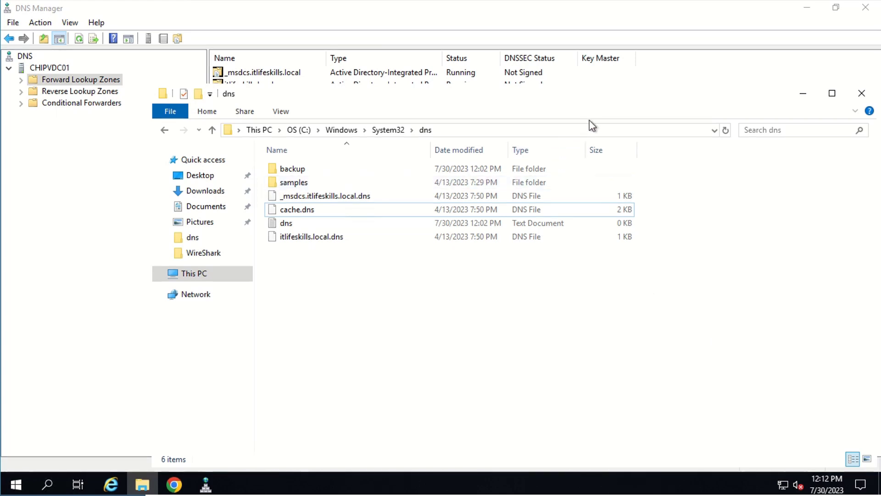
Start a new forward lookup zone on CHIPVDC01 as a primary zone that is not stored in Active Directory.
{"action": "left_click", "coordinate": [797, 97]}
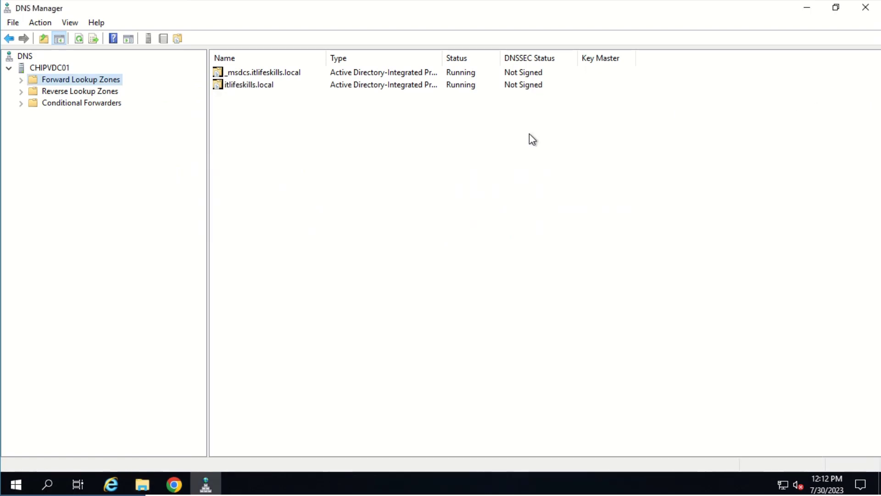
{"action": "right_click", "coordinate": [97, 82]}
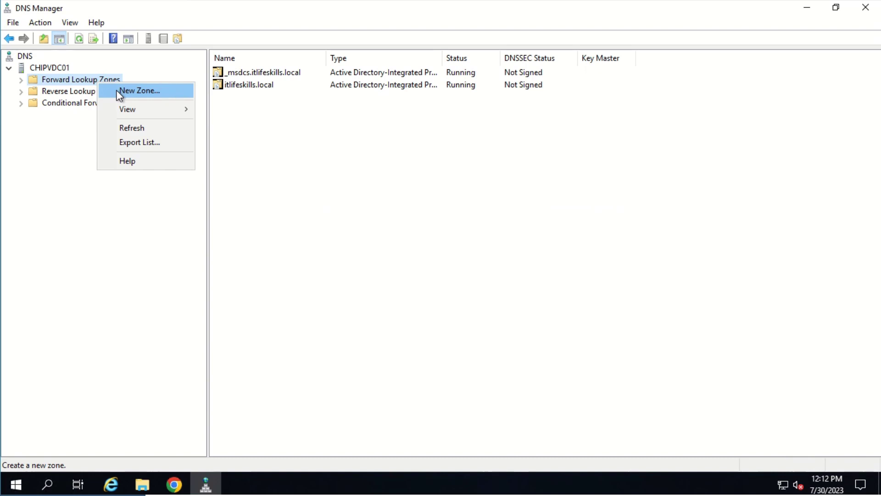
{"action": "left_click", "coordinate": [117, 90]}
{"action": "left_click", "coordinate": [257, 248]}
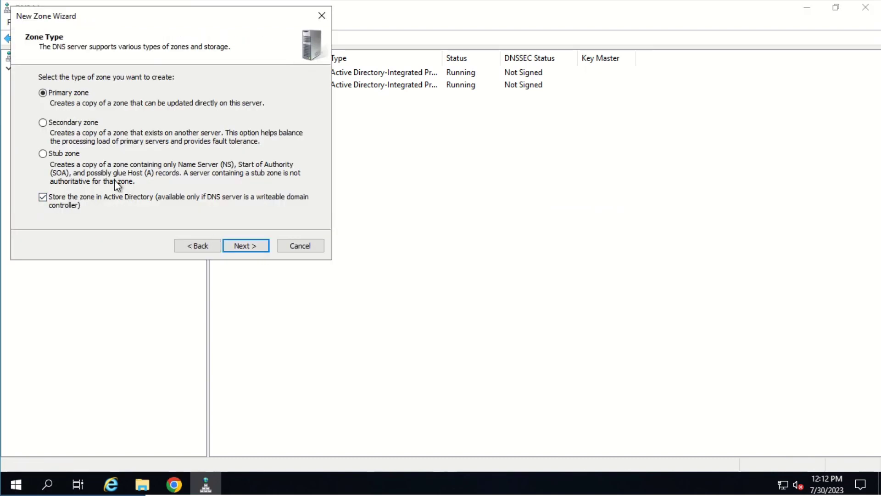
{"action": "left_click", "coordinate": [81, 202]}
{"action": "left_click", "coordinate": [259, 246]}
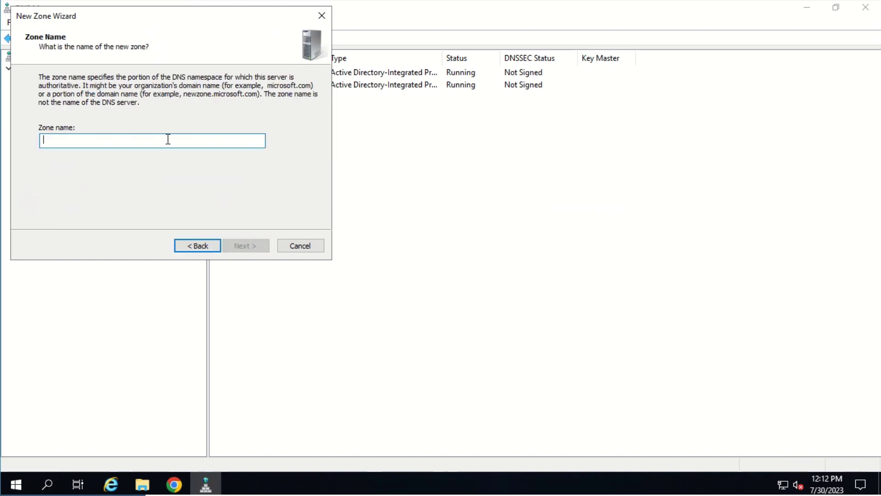
Name the zone itlifeskills.com, accept the new zone file itlifeskills.com.dns, disallow dynamic updates and finish creating it.
{"action": "type", "text": "itlifeskills.com"}
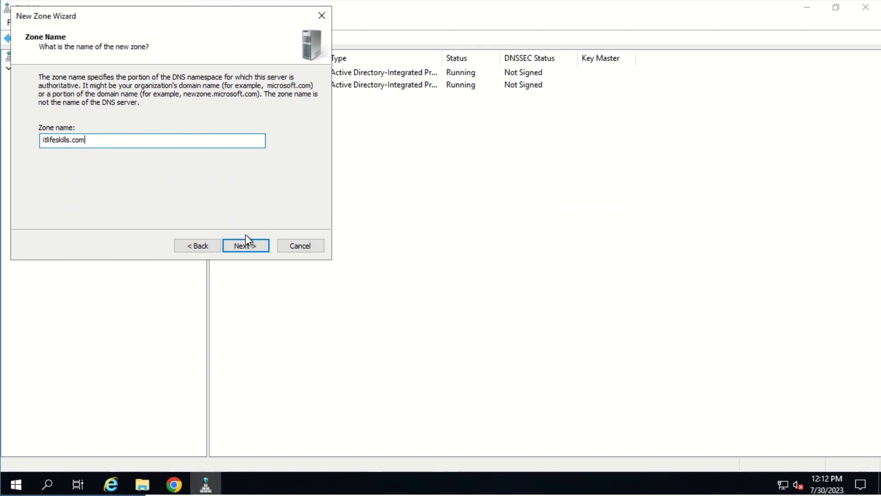
{"action": "left_click", "coordinate": [247, 246]}
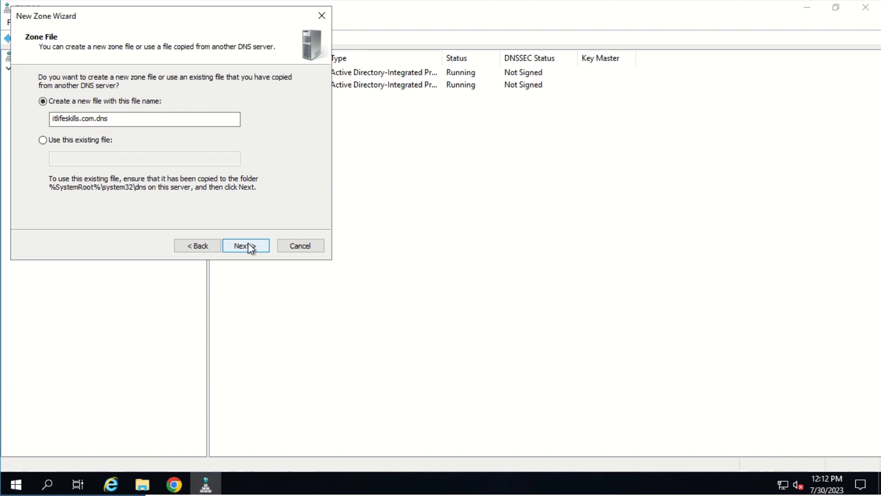
{"action": "left_click", "coordinate": [248, 245]}
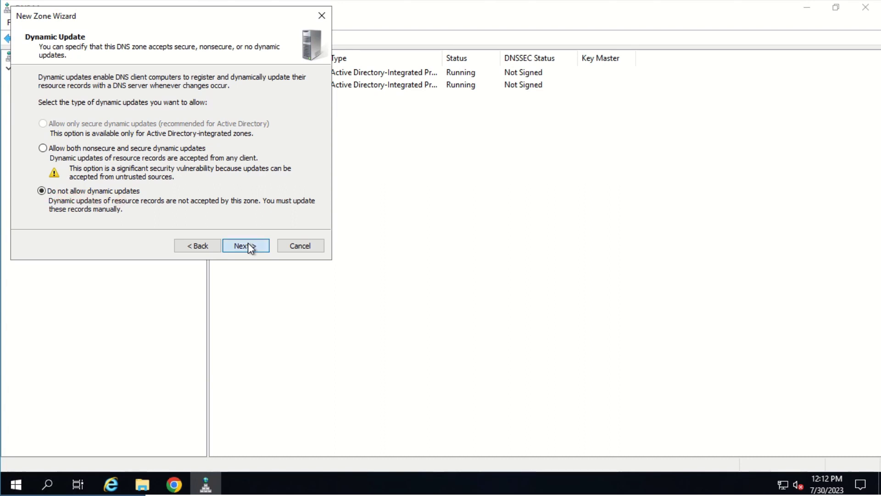
{"action": "left_click", "coordinate": [250, 248]}
{"action": "left_click", "coordinate": [247, 245]}
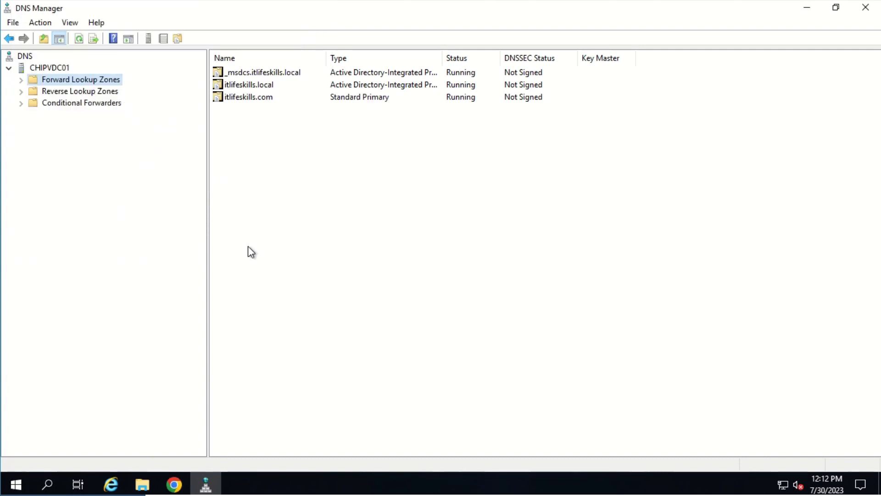
Inspect the records of the new itlifeskills.com zone, then switch to File Explorer.
{"action": "left_click", "coordinate": [21, 79]}
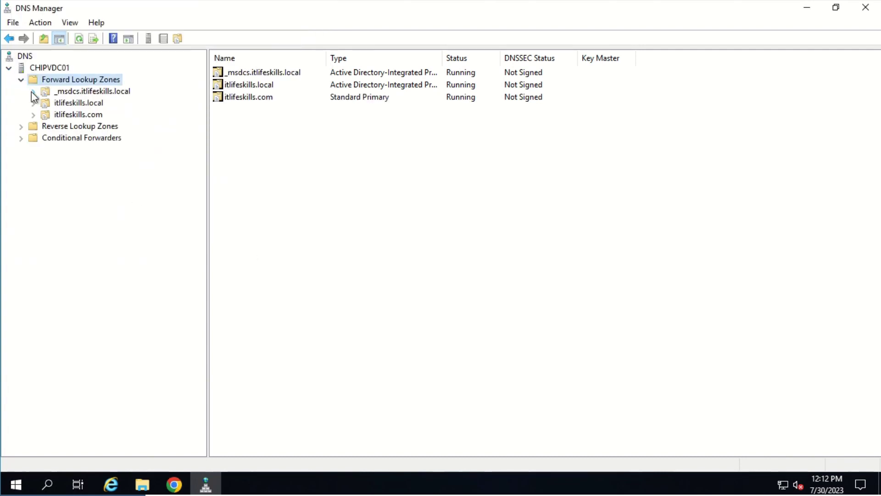
{"action": "left_click", "coordinate": [68, 115]}
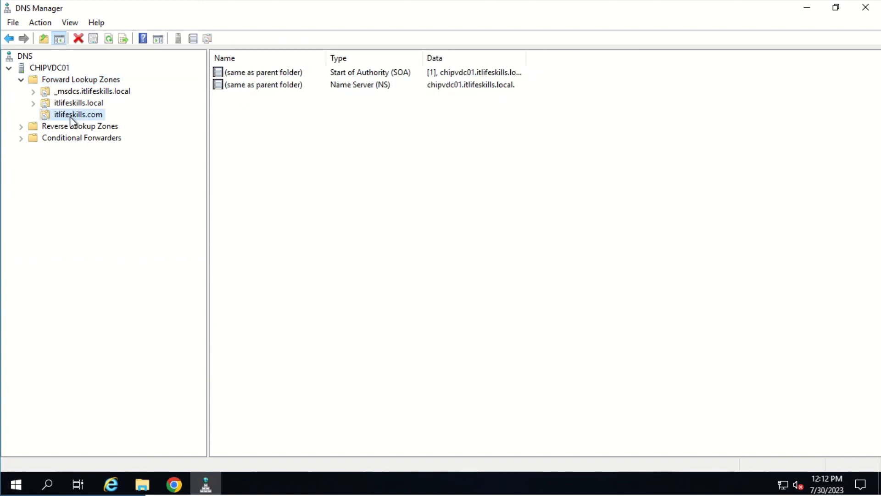
{"action": "left_click", "coordinate": [141, 486]}
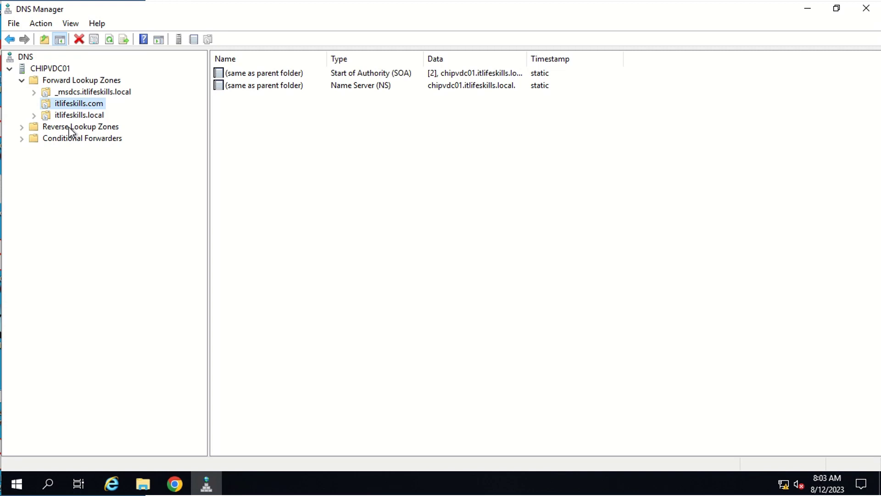
Convert the itlifeskills.com zone to an Active Directory-integrated primary zone.
{"action": "right_click", "coordinate": [76, 105]}
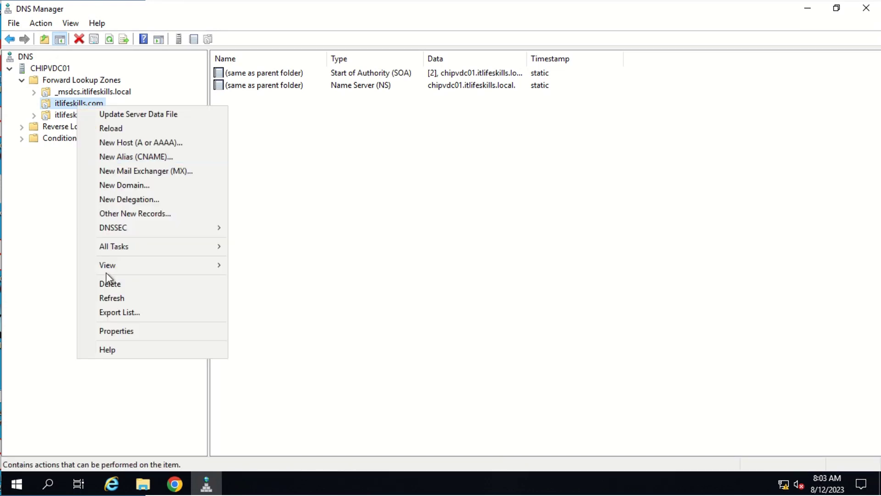
{"action": "left_click", "coordinate": [130, 331]}
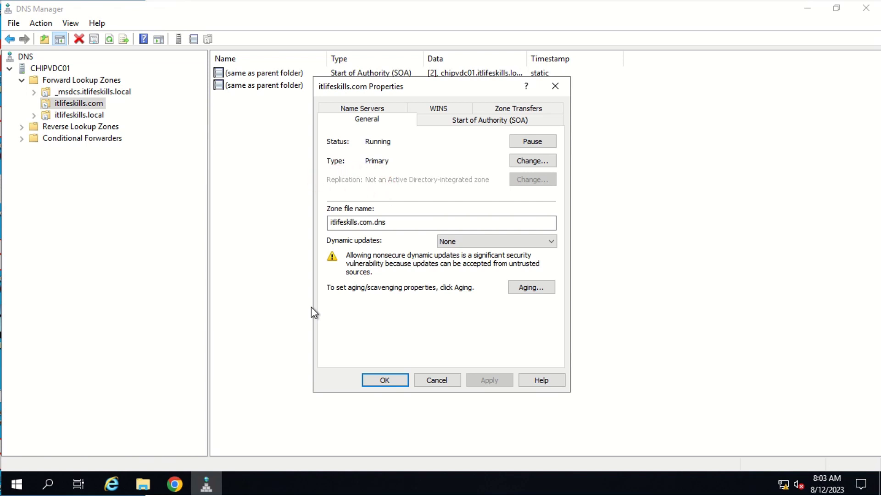
{"action": "left_click", "coordinate": [525, 163]}
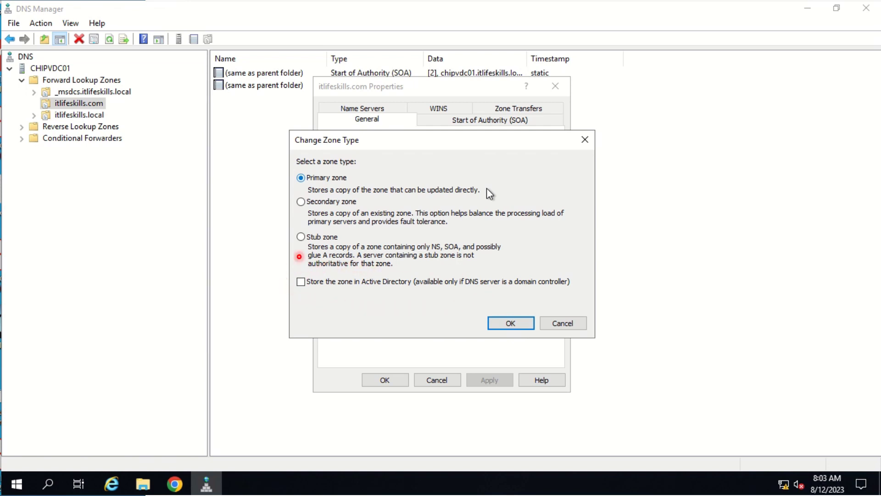
{"action": "left_click", "coordinate": [321, 282]}
{"action": "left_click", "coordinate": [507, 326]}
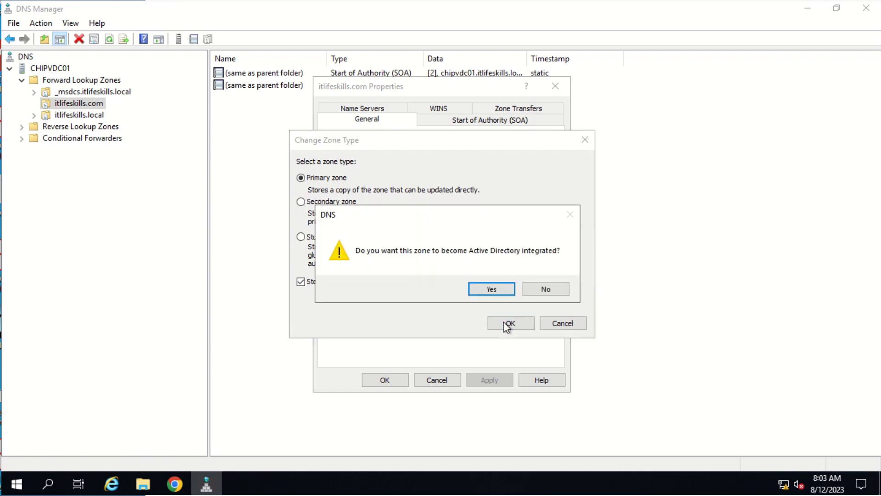
{"action": "left_click", "coordinate": [491, 290]}
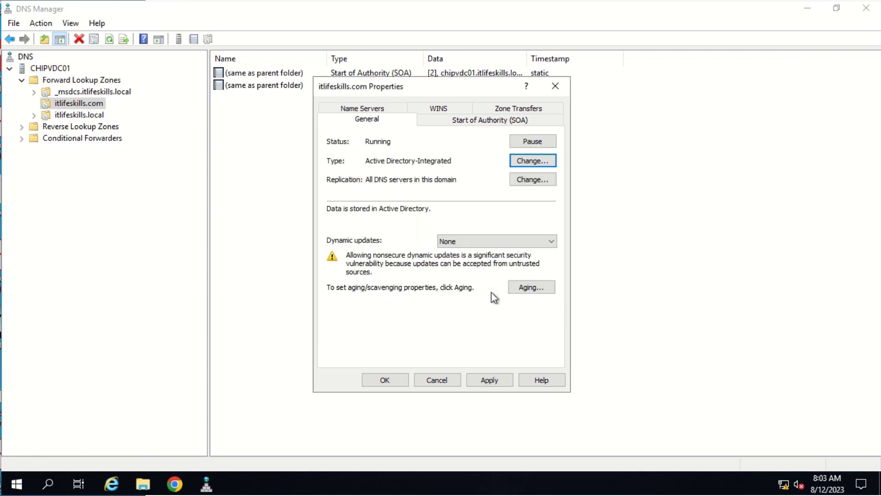
Keep the zone's replication scope as all DNS servers on domain controllers in this domain and save the zone properties.
{"action": "left_click", "coordinate": [532, 180]}
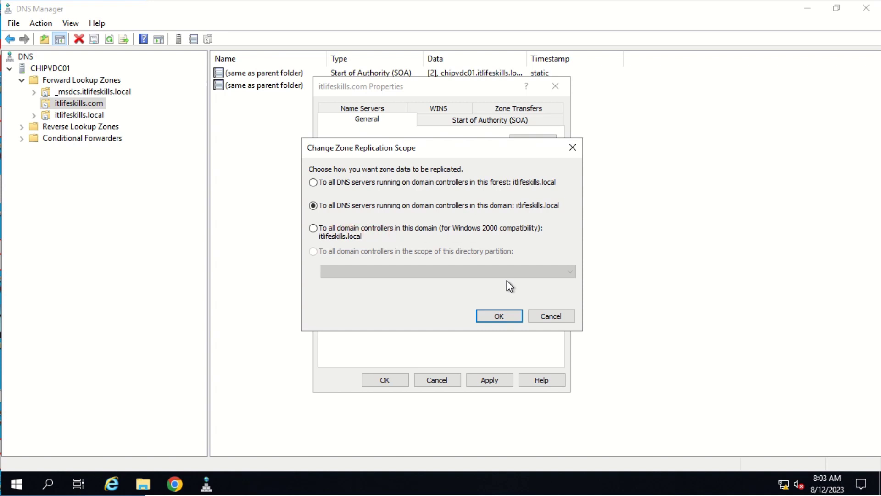
{"action": "left_click", "coordinate": [499, 316]}
{"action": "left_click", "coordinate": [377, 380]}
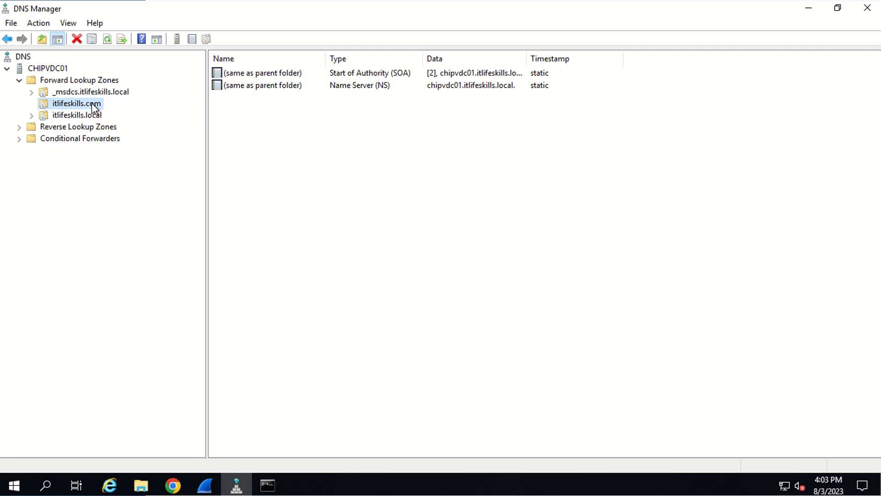
Restrict zone transfers for itlifeskills.com to only the following servers.
{"action": "right_click", "coordinate": [93, 105]}
{"action": "left_click", "coordinate": [145, 328]}
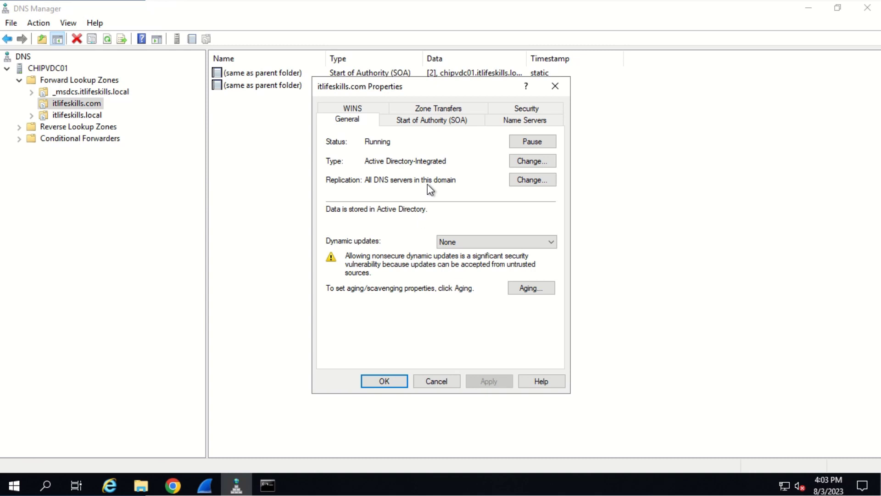
{"action": "left_click", "coordinate": [454, 109]}
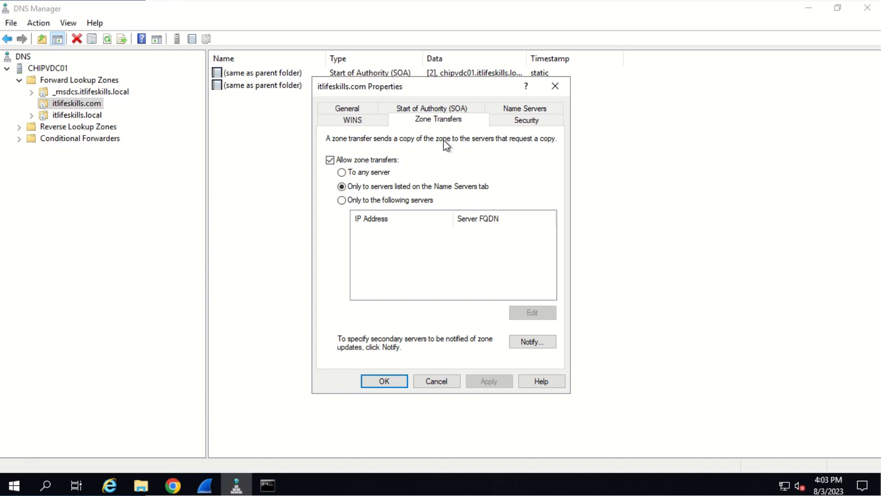
{"action": "left_click", "coordinate": [390, 202]}
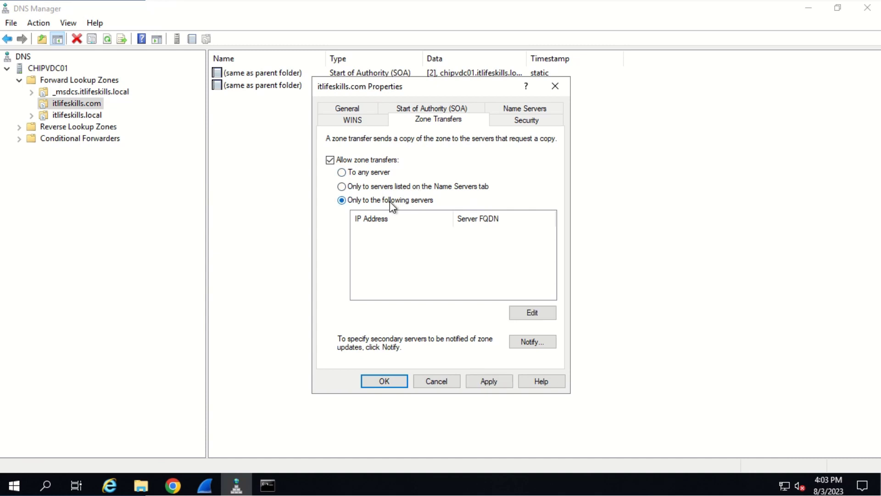
Switch to Command Prompt and copy the IP address 10.10.0.10 from the ping output for aurpvdc01.
{"action": "left_click", "coordinate": [270, 484]}
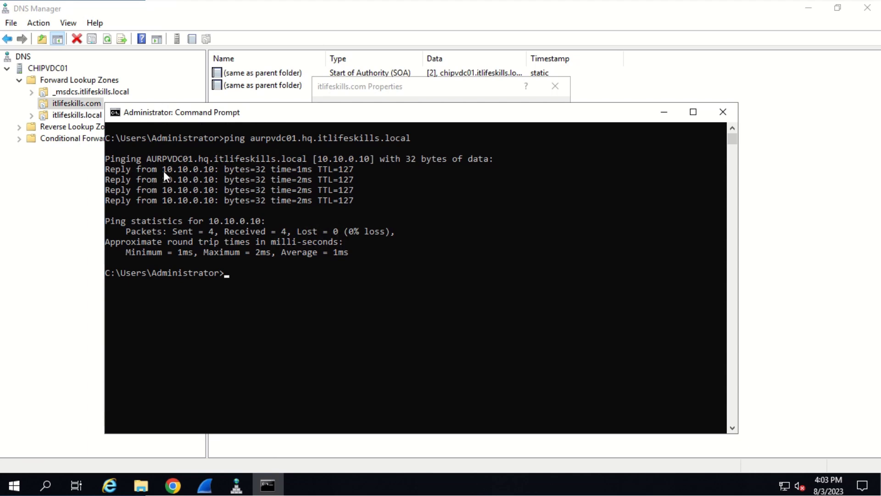
{"action": "left_click_drag", "start_coordinate": [163, 170], "coordinate": [192, 169]}
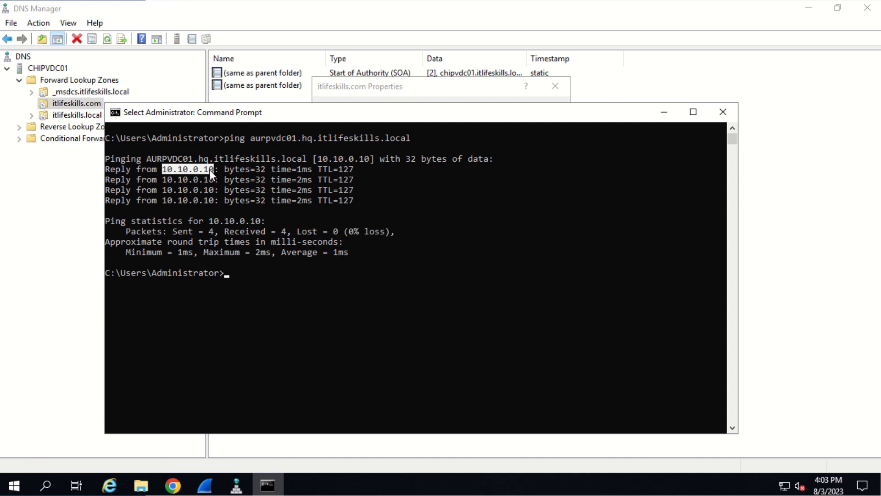
{"action": "key", "text": "ctrl+c"}
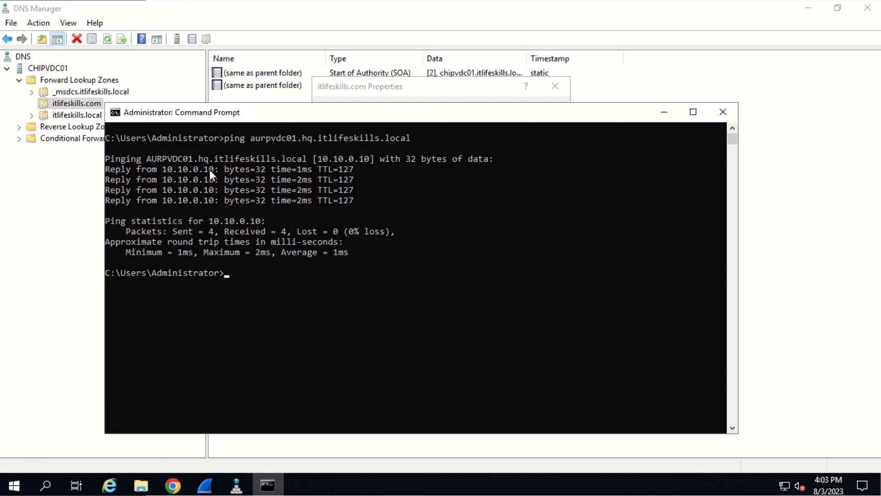
{"action": "left_click", "coordinate": [663, 113]}
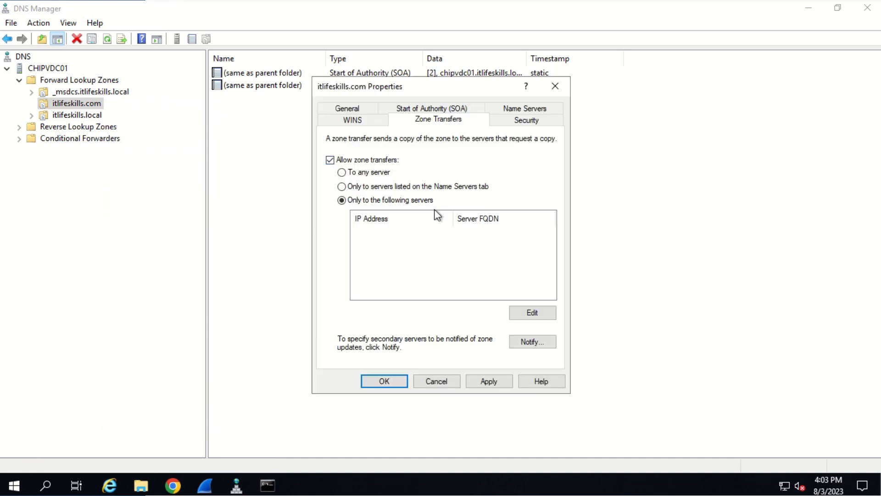
Add 10.10.0.10 as a secondary server allowed to receive transfers of itlifeskills.com and save the zone properties.
{"action": "left_click", "coordinate": [532, 313]}
{"action": "left_click", "coordinate": [374, 193]}
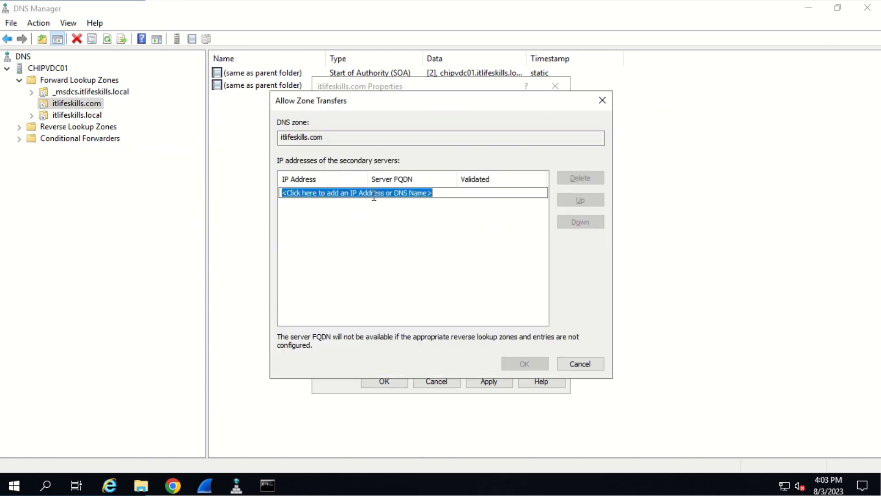
{"action": "key", "text": "ctrl+v"}
{"action": "key", "text": "Return"}
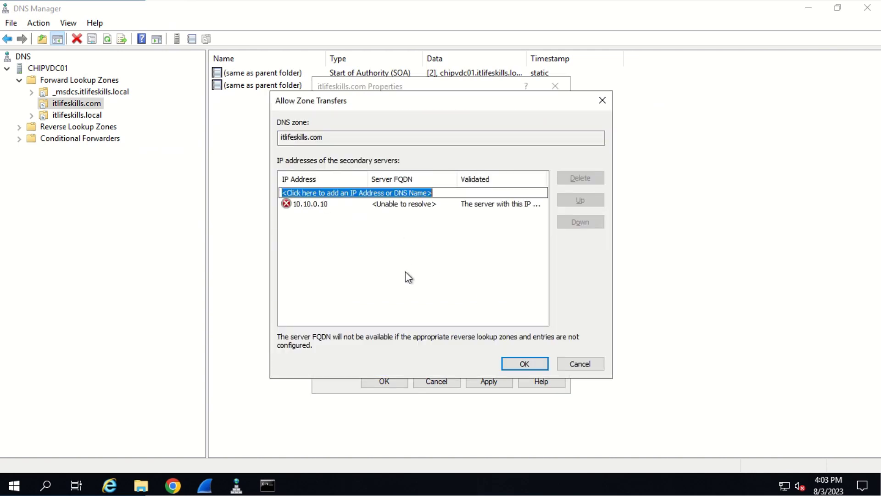
{"action": "left_click", "coordinate": [528, 367]}
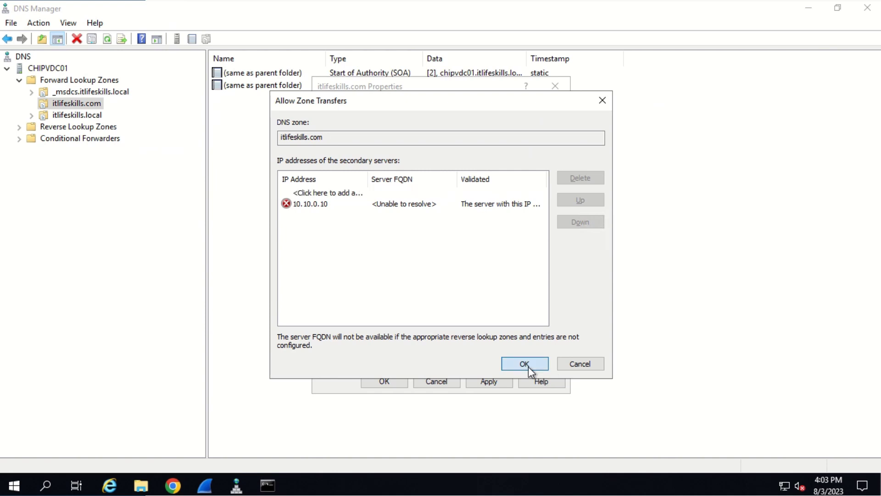
{"action": "left_click", "coordinate": [387, 383]}
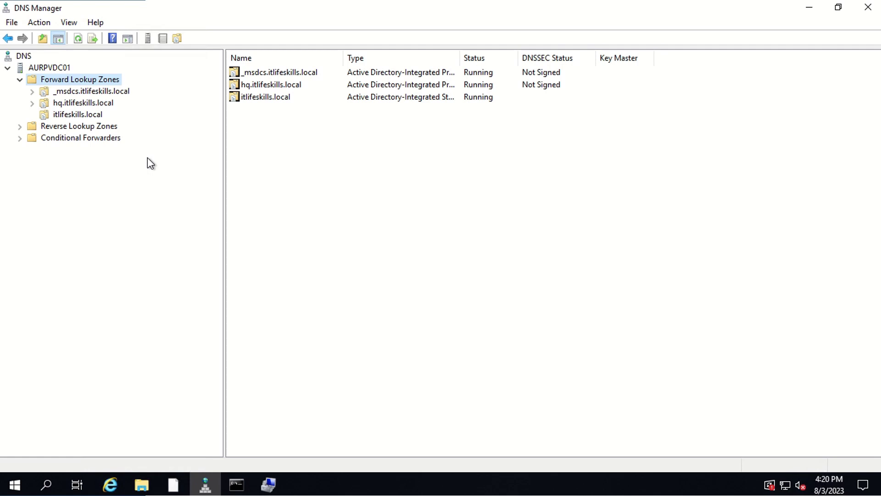
Start a new secondary forward lookup zone on AURPVDC01 and paste in the copied zone name.
{"action": "right_click", "coordinate": [95, 81]}
{"action": "left_click", "coordinate": [112, 88]}
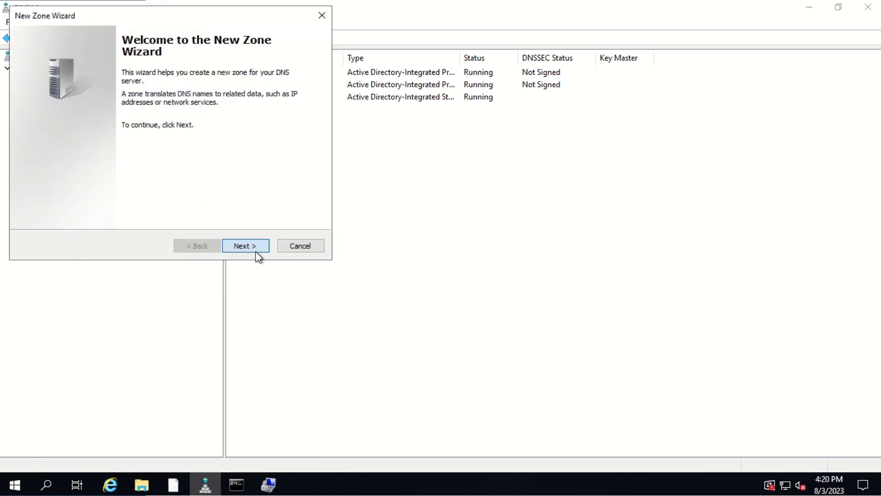
{"action": "left_click", "coordinate": [256, 251]}
{"action": "left_click", "coordinate": [87, 123]}
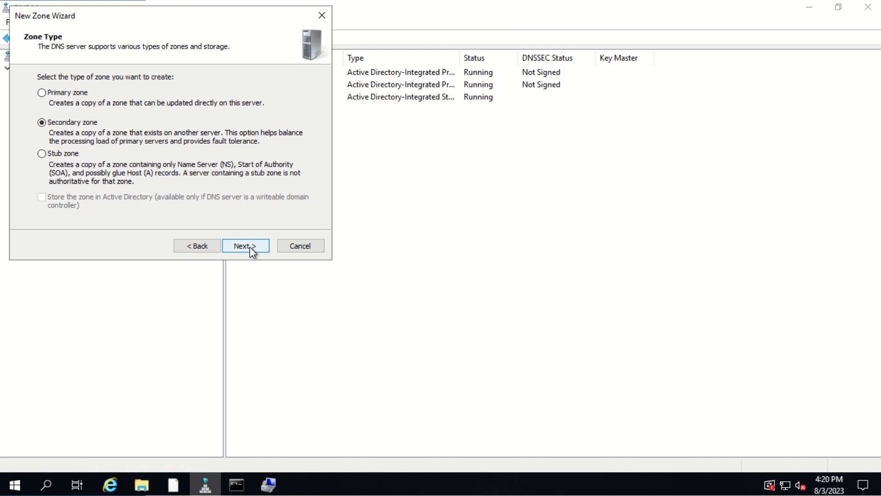
{"action": "left_click", "coordinate": [249, 246]}
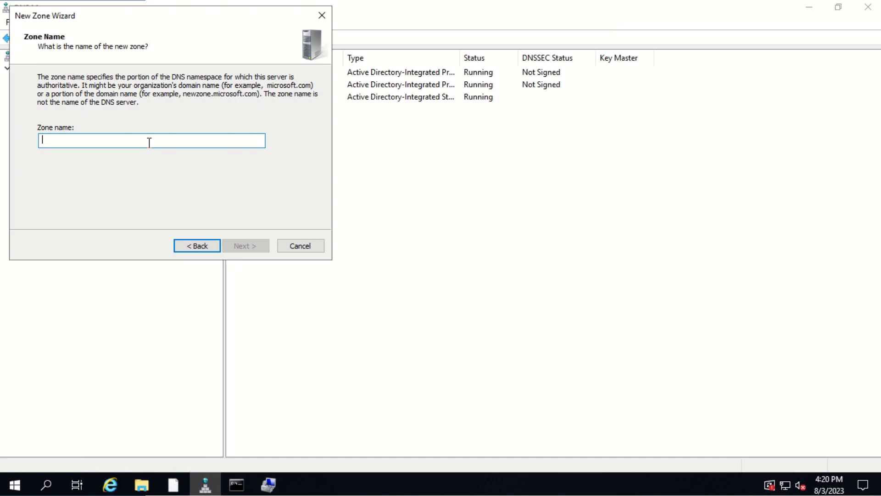
{"action": "key", "text": "ctrl+v"}
{"action": "left_click", "coordinate": [242, 246]}
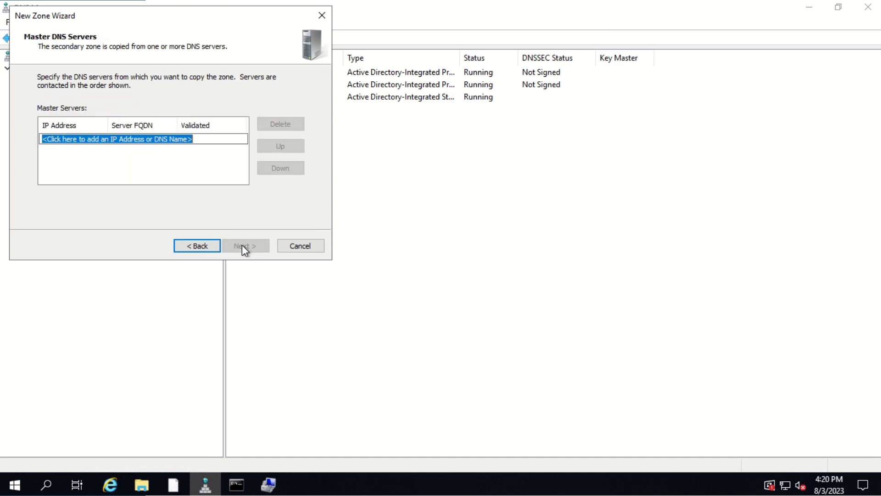
Switch to Command Prompt and copy the IP address 10.0.0.10 from the ping output for chipvdc01.
{"action": "left_click", "coordinate": [237, 485]}
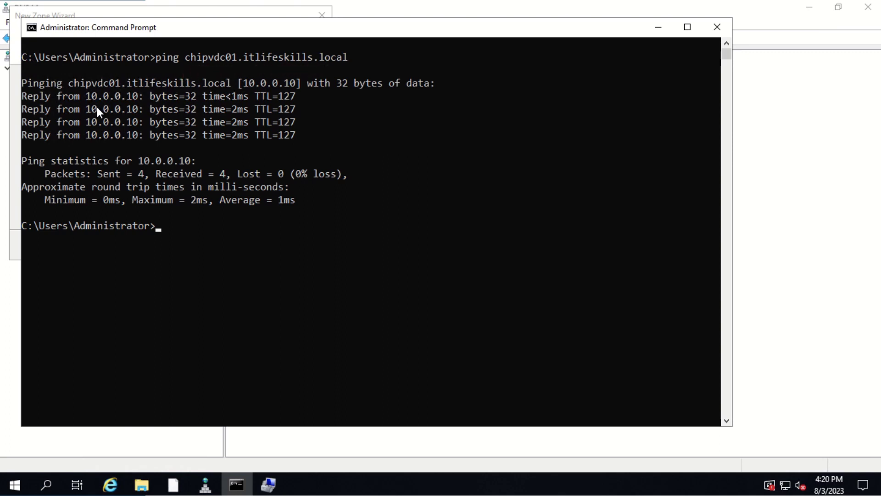
{"action": "left_click_drag", "start_coordinate": [88, 98], "coordinate": [100, 96]}
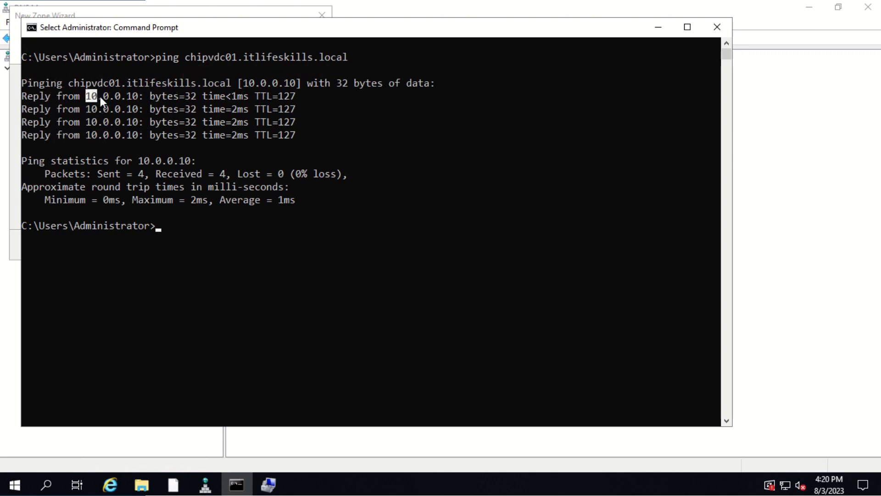
{"action": "right_click", "coordinate": [135, 101]}
{"action": "left_click", "coordinate": [658, 28]}
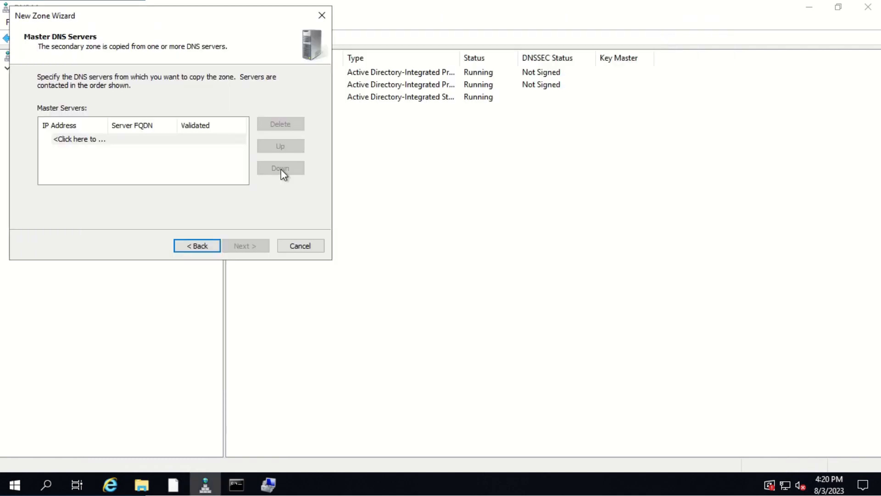
Add 10.0.0.10 as the master DNS server and finish creating the secondary zone itlifeskills.com.
{"action": "left_click", "coordinate": [117, 140]}
{"action": "key", "text": "ctrl+v"}
{"action": "key", "text": "Return"}
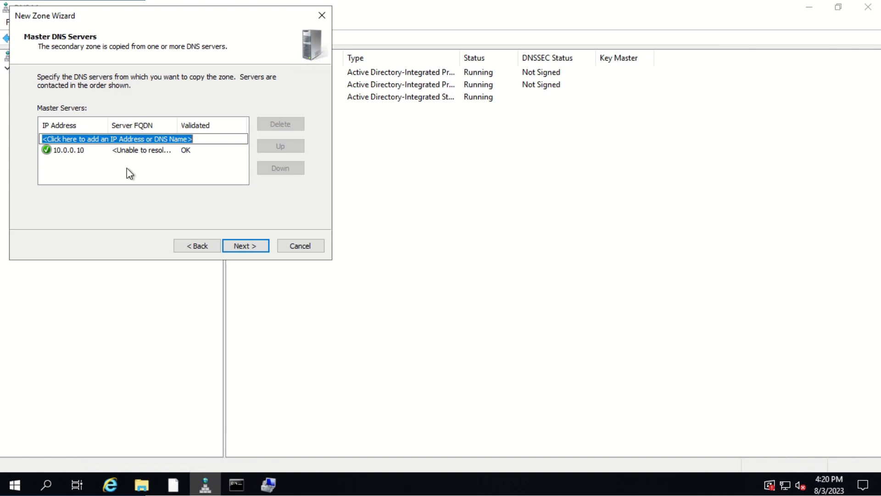
{"action": "left_click", "coordinate": [242, 246]}
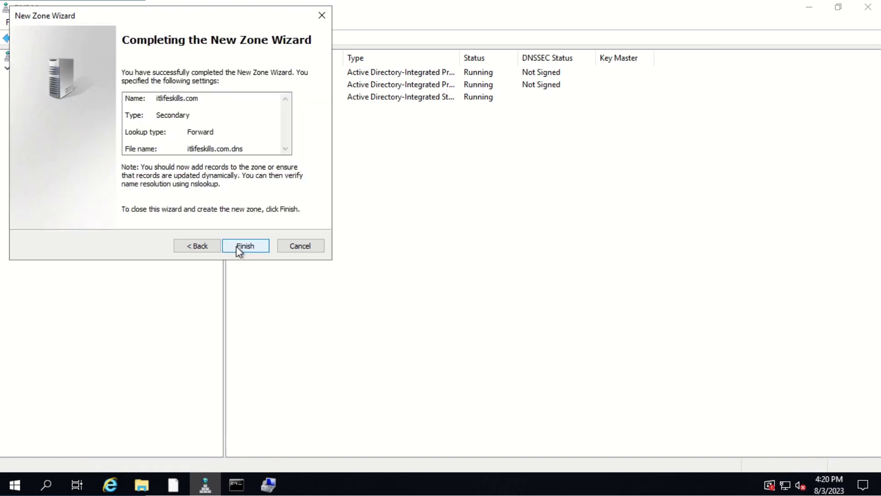
{"action": "left_click", "coordinate": [236, 246]}
Try to transfer the secondary zone itlifeskills.com from its master on AURPVDC01.
{"action": "left_click", "coordinate": [77, 127]}
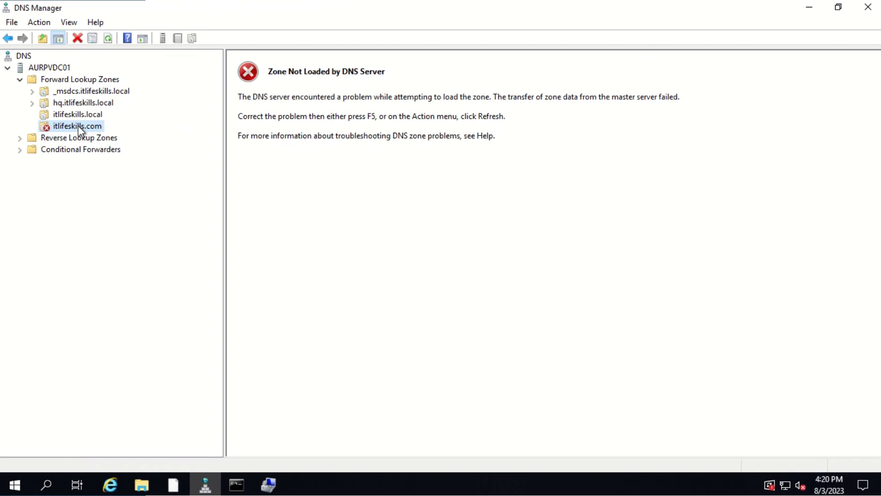
{"action": "right_click", "coordinate": [78, 125]}
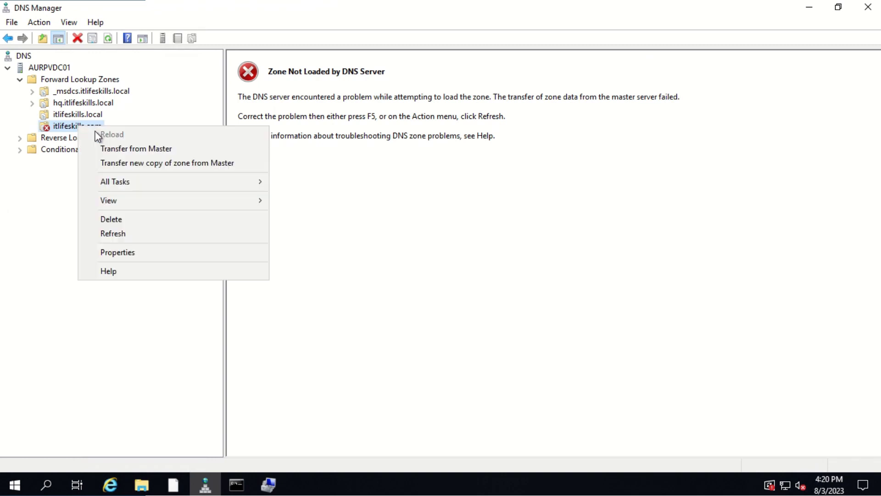
{"action": "left_click", "coordinate": [120, 148]}
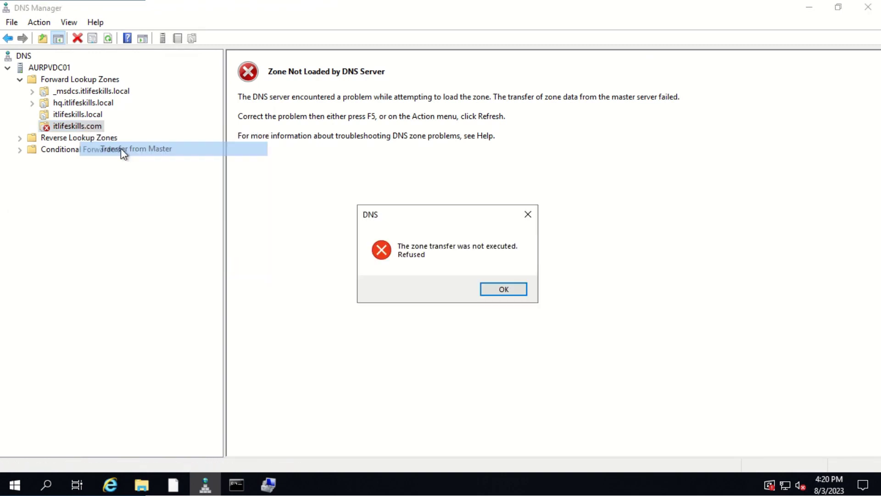
{"action": "left_click", "coordinate": [502, 295]}
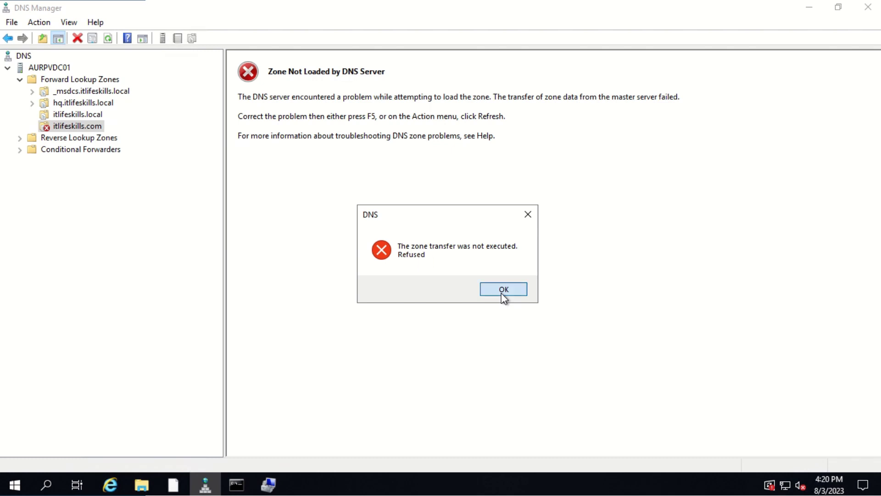
Switch to Computer Management on AURPVDC01, refresh the DNS Server log, and examine the error event about the zone transfer.
{"action": "left_click", "coordinate": [268, 484]}
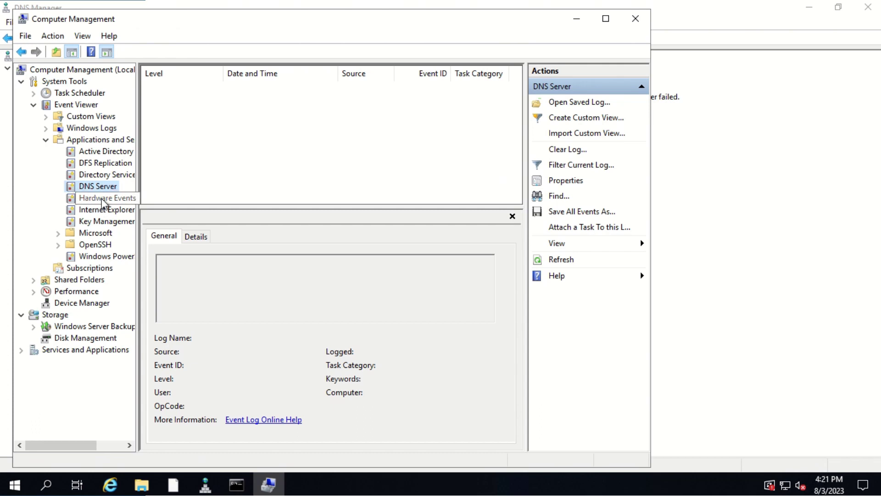
{"action": "right_click", "coordinate": [106, 187]}
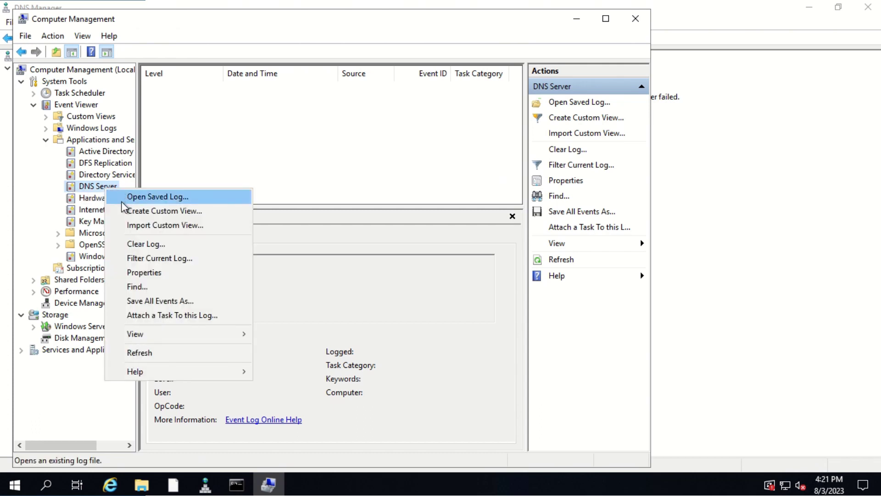
{"action": "left_click", "coordinate": [152, 353]}
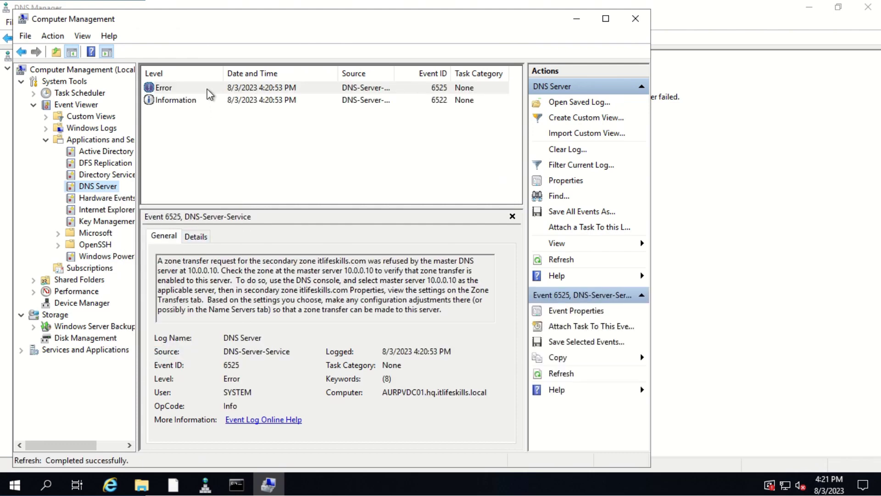
{"action": "left_click", "coordinate": [210, 90]}
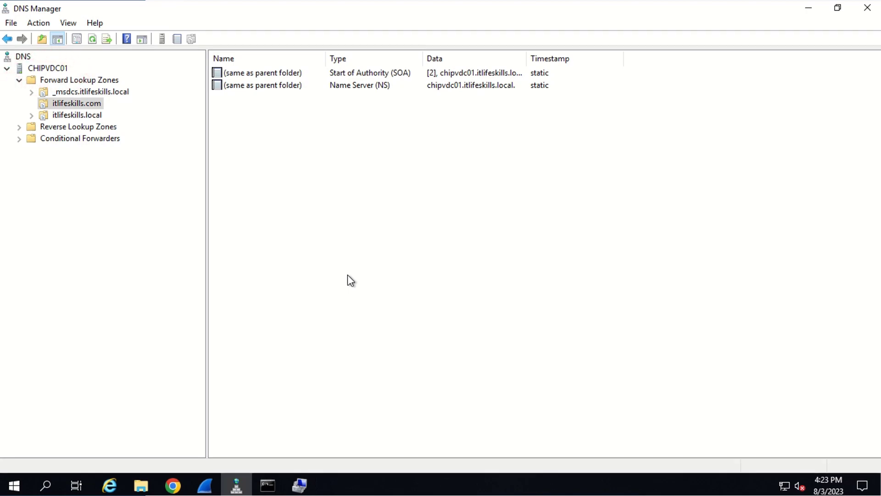
Switch to Computer Management on CHIPVDC01 and check the latest DNS Server event for the IP address the zone was transferred to.
{"action": "left_click", "coordinate": [299, 486]}
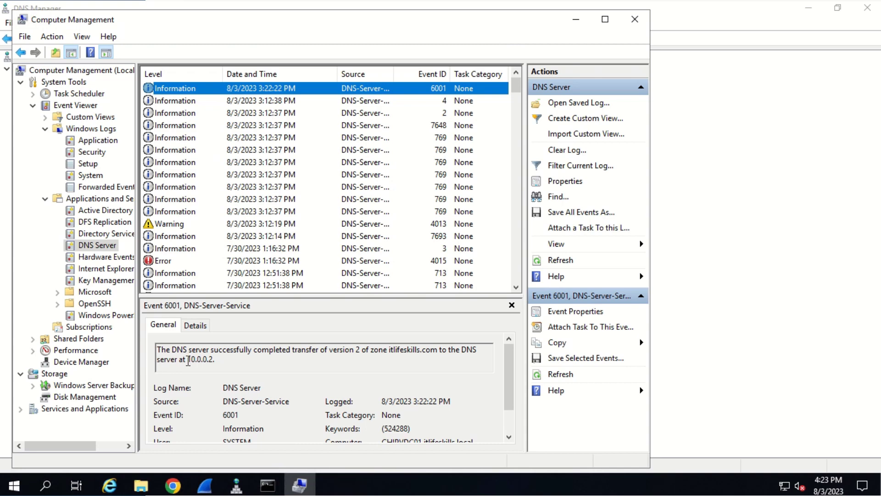
{"action": "left_click_drag", "start_coordinate": [188, 360], "coordinate": [214, 359]}
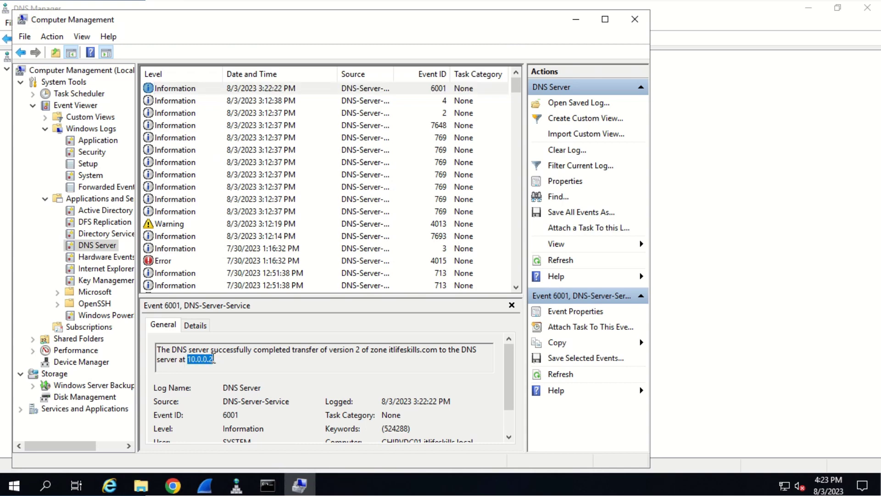
{"action": "left_click", "coordinate": [577, 20]}
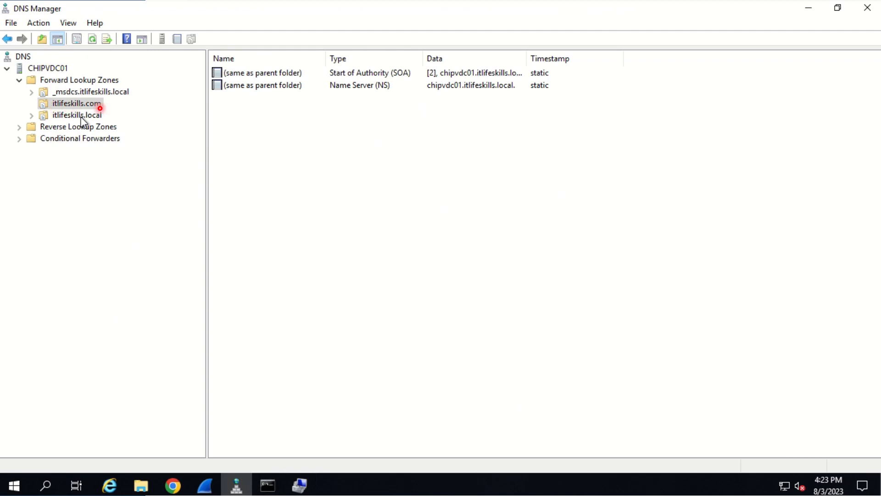
Add 10.0.0.2 to the servers allowed to receive zone transfers of itlifeskills.com on CHIPVDC01 and save the zone properties.
{"action": "right_click", "coordinate": [85, 106]}
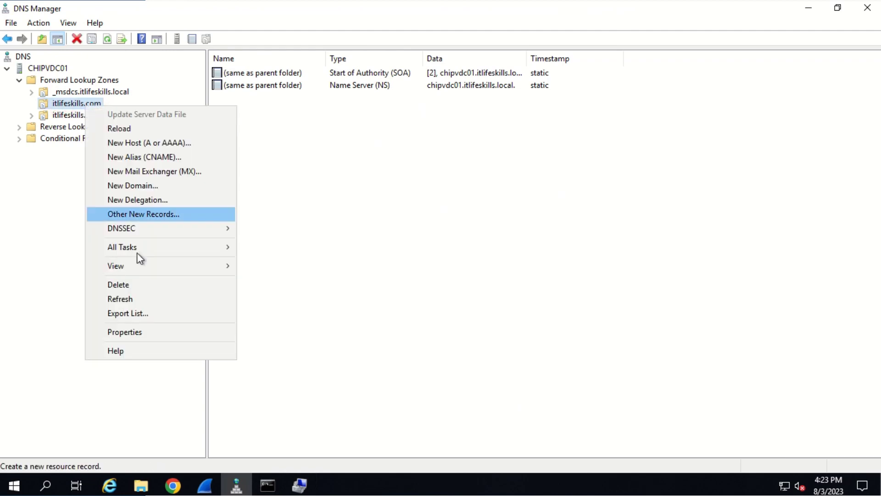
{"action": "left_click", "coordinate": [146, 336]}
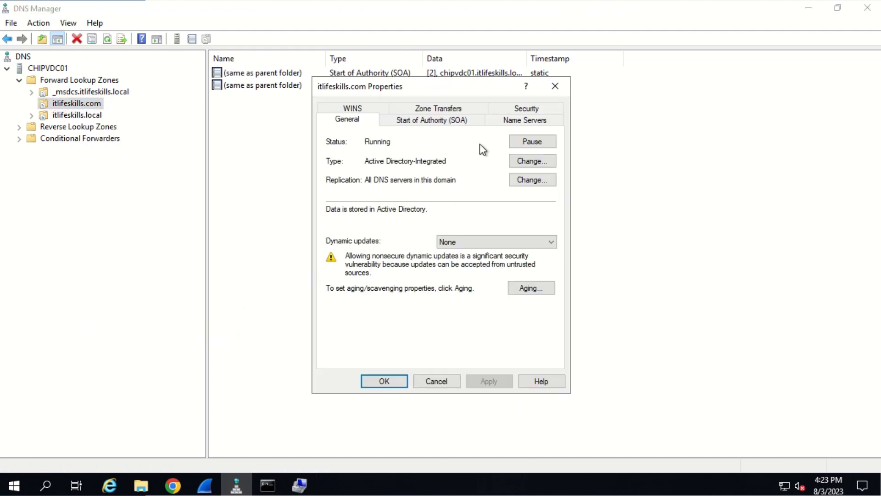
{"action": "left_click", "coordinate": [462, 110]}
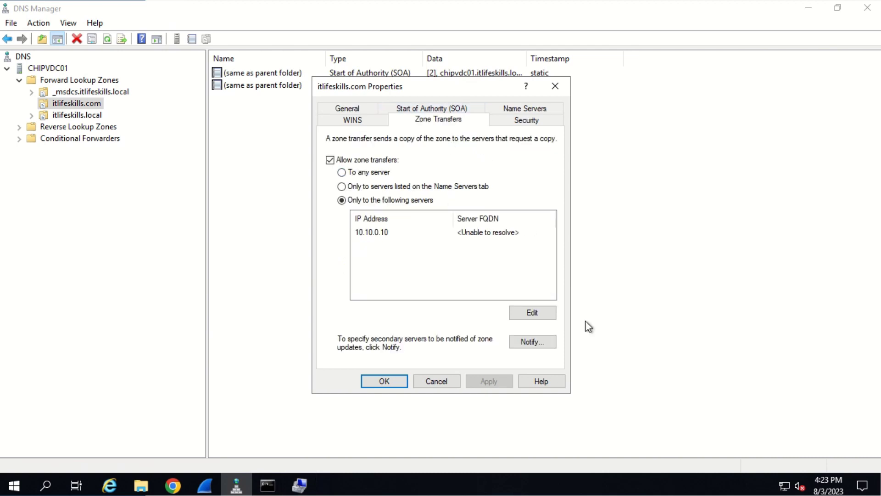
{"action": "left_click", "coordinate": [536, 318]}
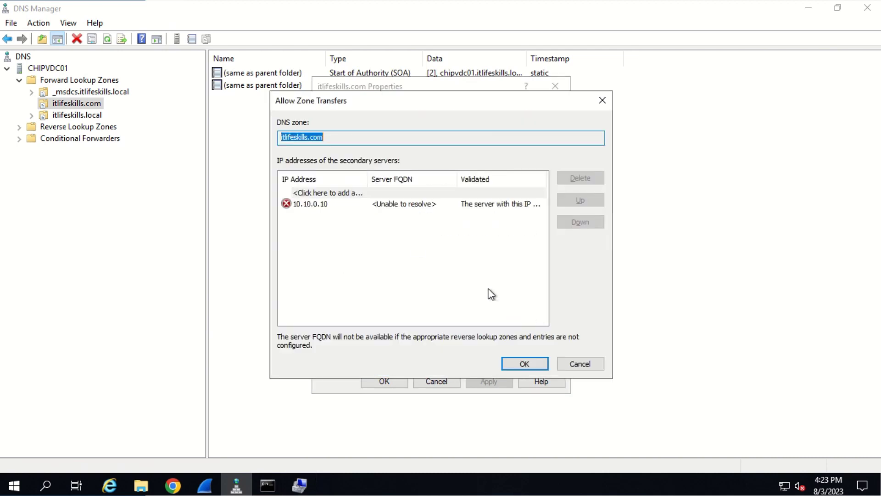
{"action": "left_click", "coordinate": [339, 199]}
{"action": "type", "text": "10.0.0.2"}
{"action": "key", "text": "Return"}
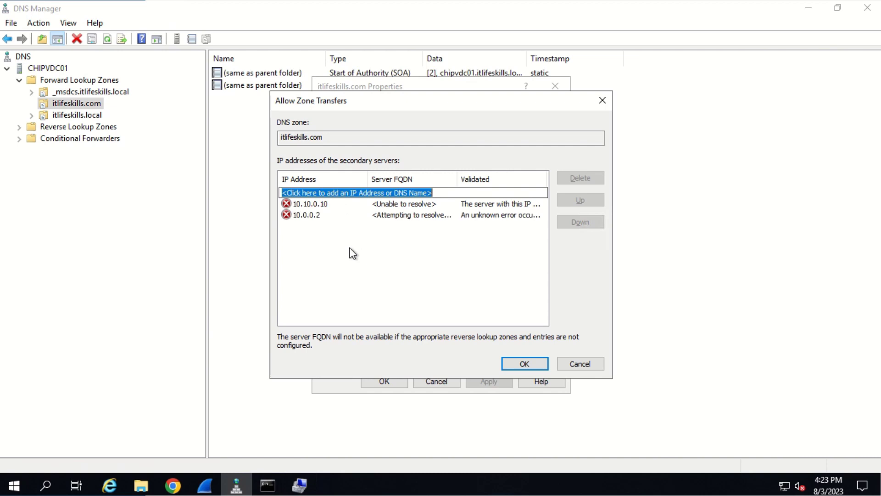
{"action": "left_click", "coordinate": [519, 370]}
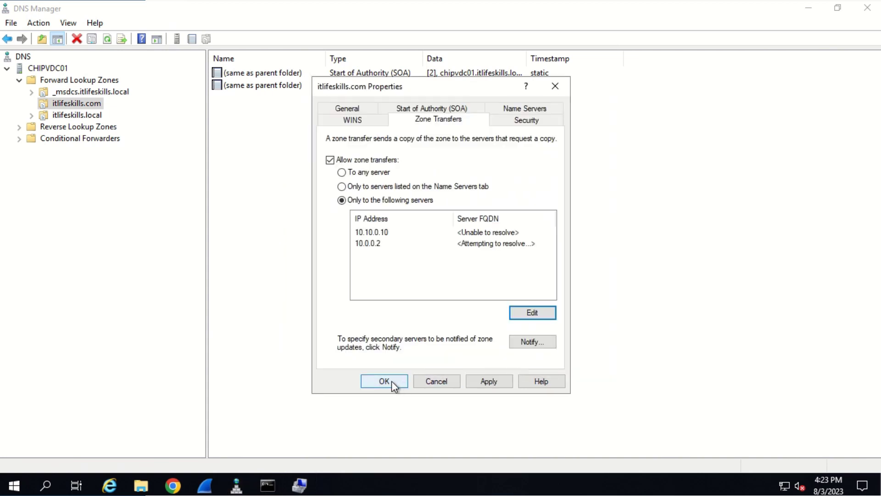
{"action": "left_click", "coordinate": [392, 381]}
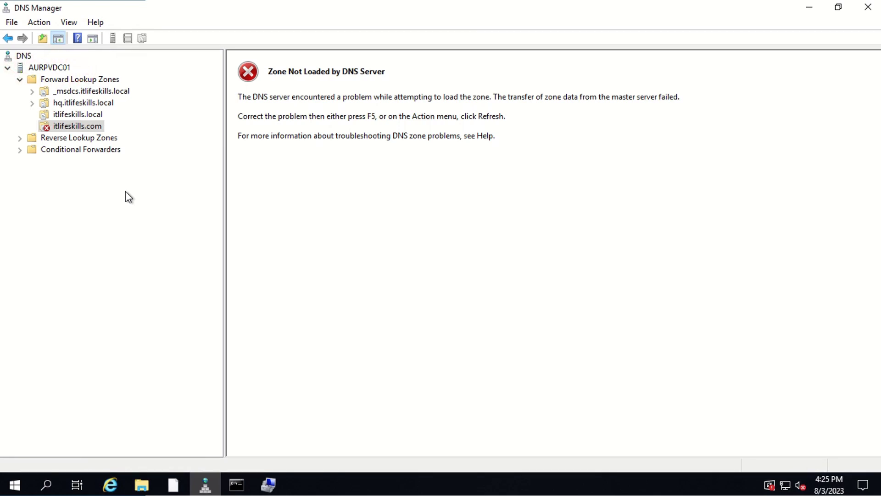
Refresh the secondary zone itlifeskills.com on AURPVDC01.
{"action": "right_click", "coordinate": [97, 133]}
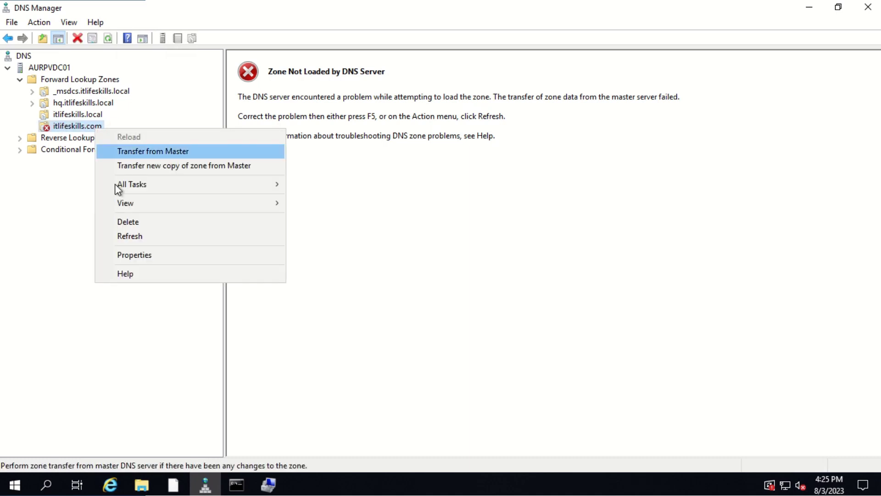
{"action": "left_click", "coordinate": [140, 239]}
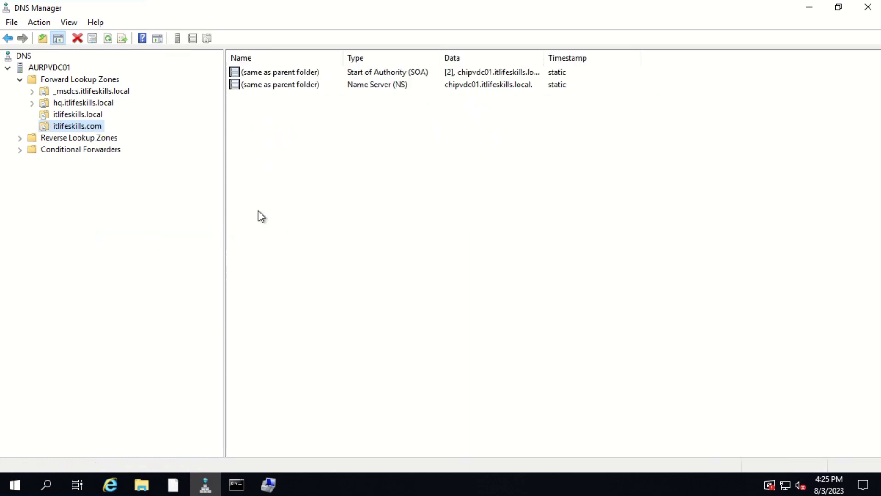